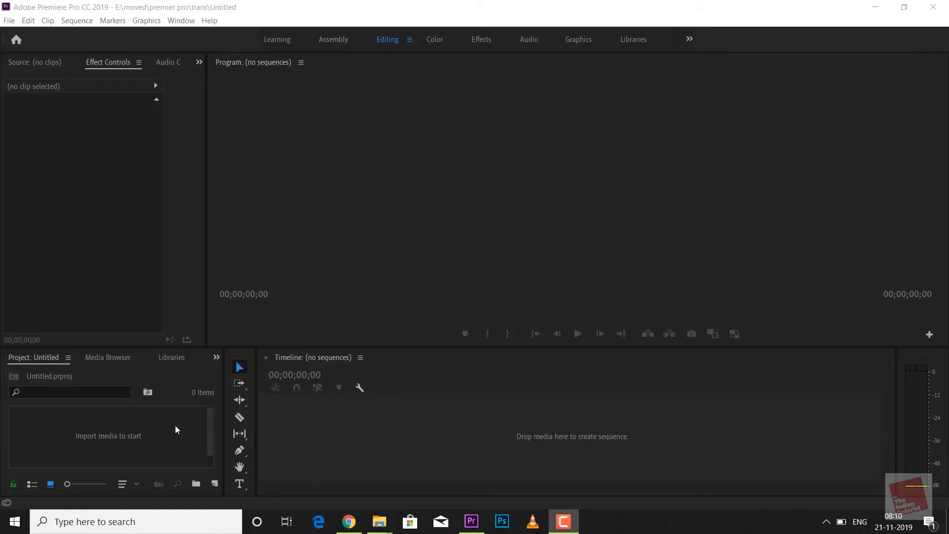
Import the clips from Pexels Videos 1994828 through video_3 in the Luts reel folder.
{"action": "double_click", "coordinate": [175, 426]}
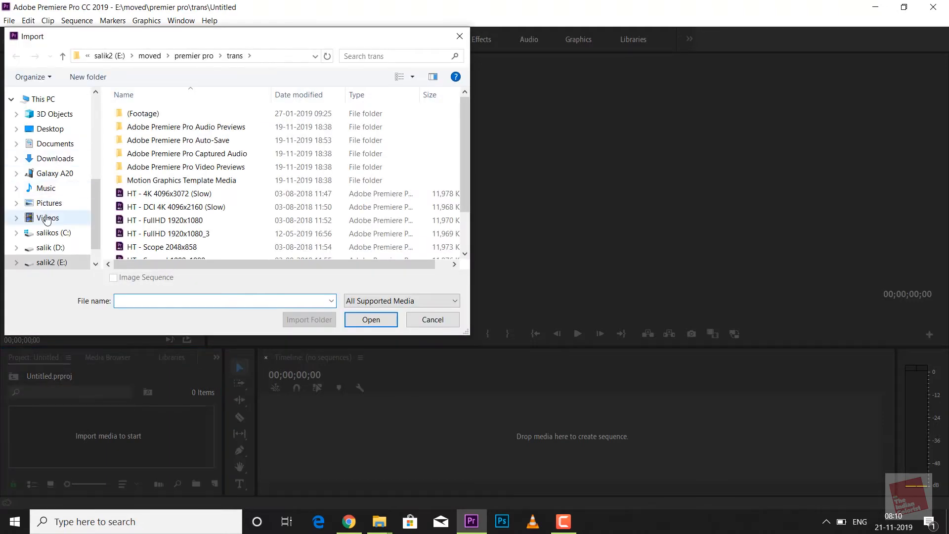
{"action": "scroll", "coordinate": [44, 212], "scroll_direction": "up", "scroll_amount": 3}
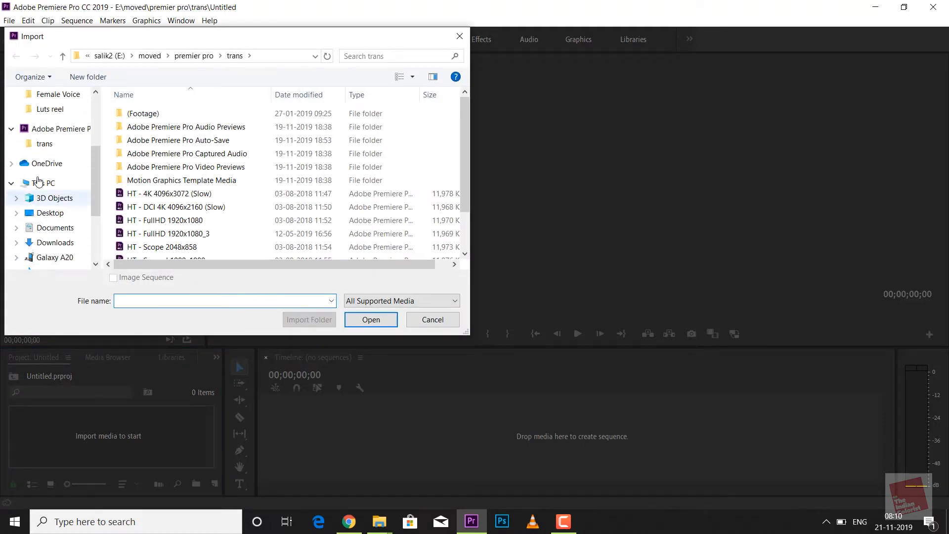
{"action": "left_click", "coordinate": [48, 110]}
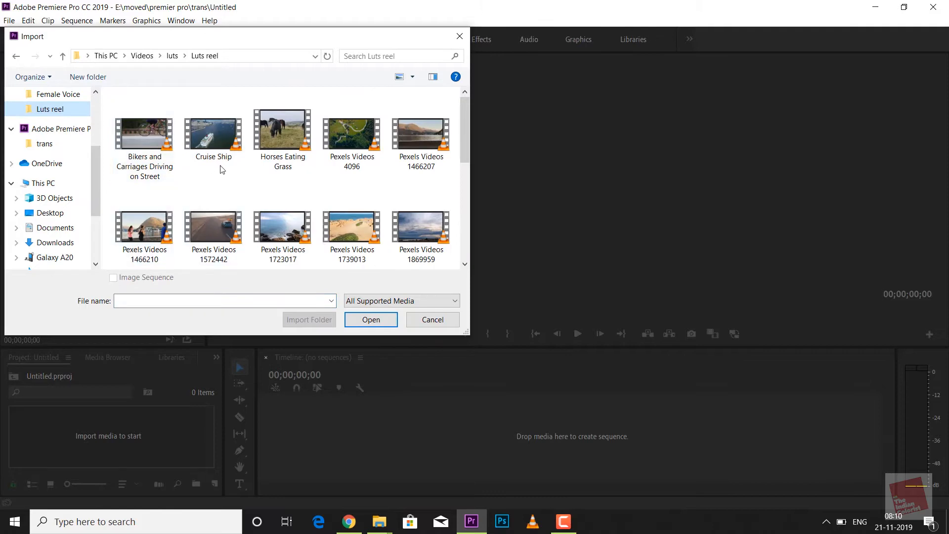
{"action": "scroll", "coordinate": [218, 189], "scroll_direction": "down", "scroll_amount": 3}
{"action": "left_click", "coordinate": [135, 144]}
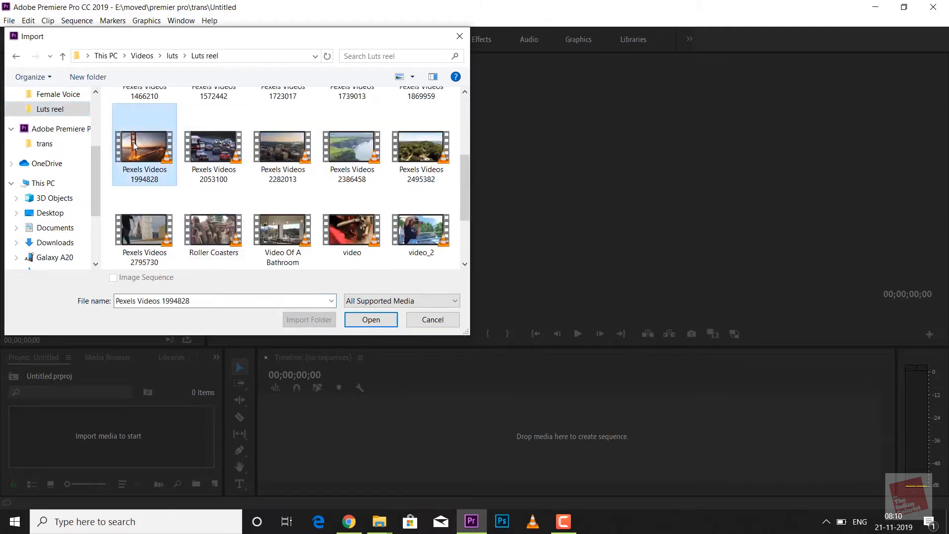
{"action": "key", "text": "shift+Down"}
{"action": "key", "text": "shift+Down"}
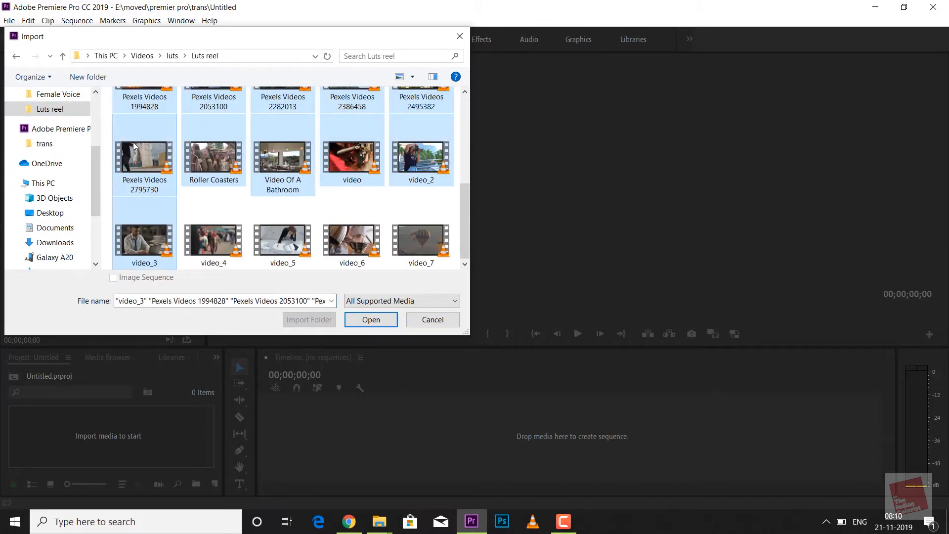
{"action": "key", "text": "Return"}
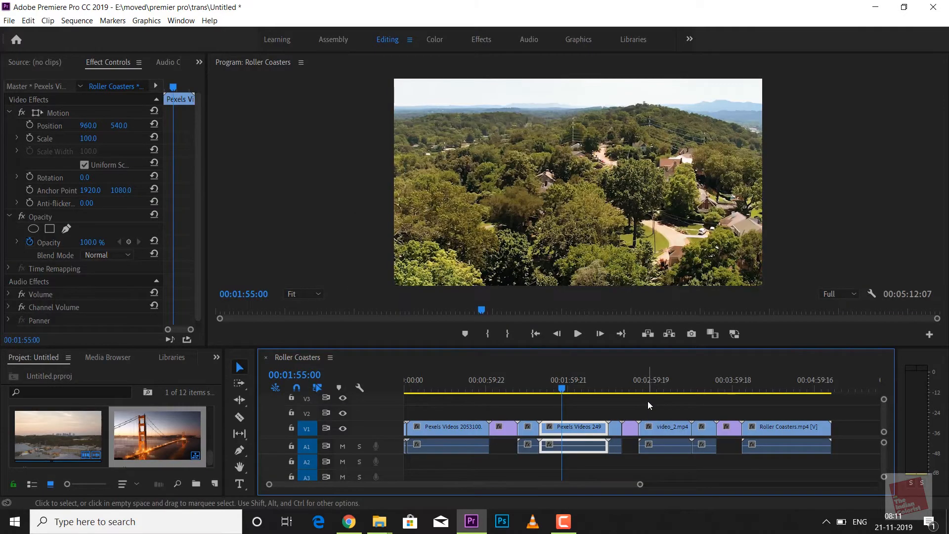
Preview the clips at several points along the Roller Coasters sequence.
{"action": "left_click", "coordinate": [668, 389]}
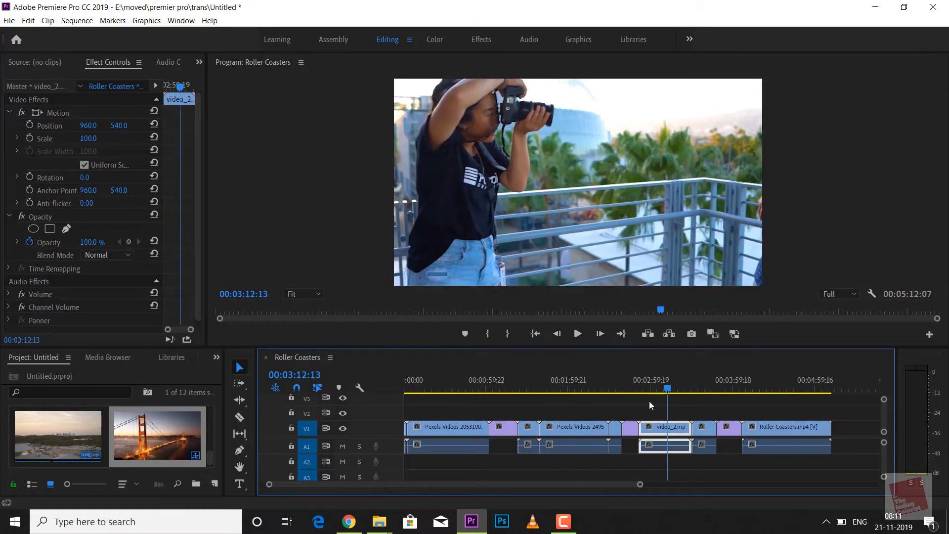
{"action": "left_click", "coordinate": [437, 392]}
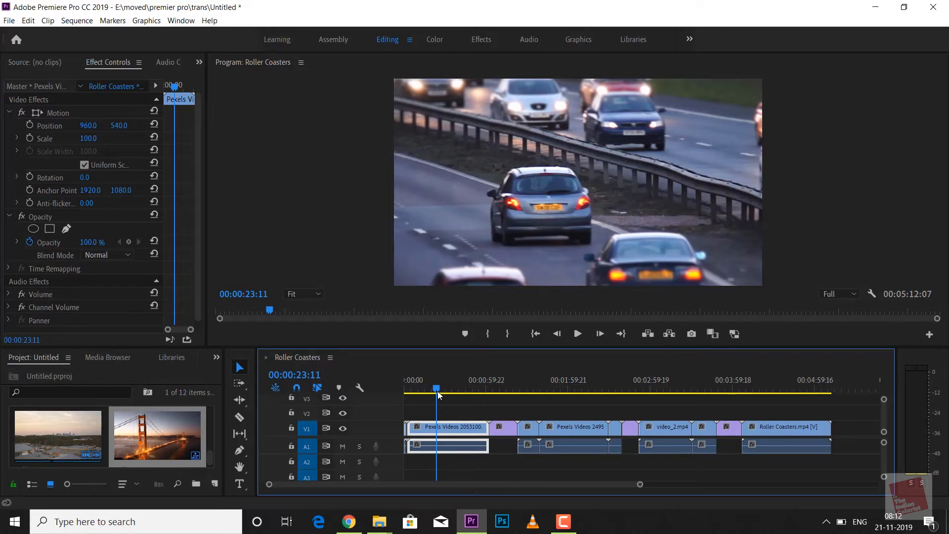
{"action": "left_click", "coordinate": [571, 391]}
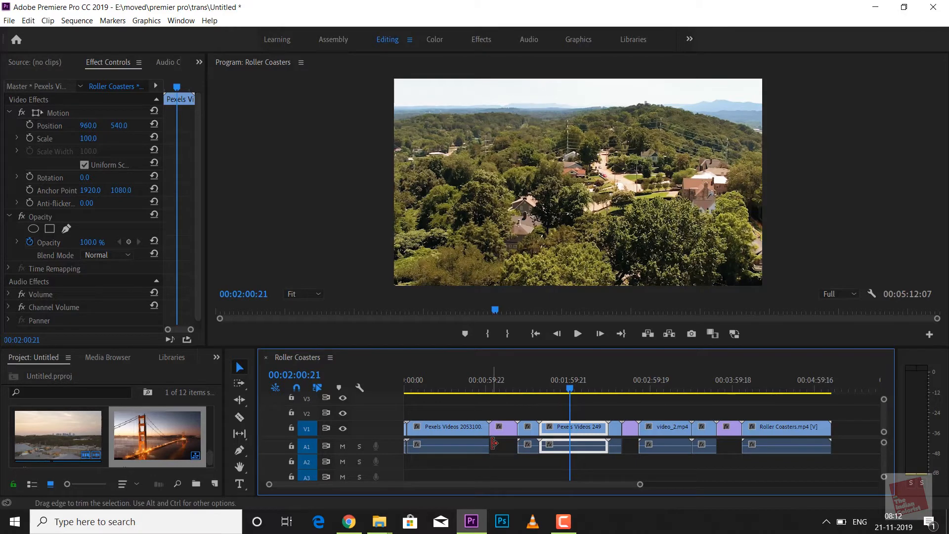
Open the media export settings for the Roller Coasters sequence and set the format to DNxHR/DNxHD MXF OP1a.
{"action": "left_click", "coordinate": [9, 21]}
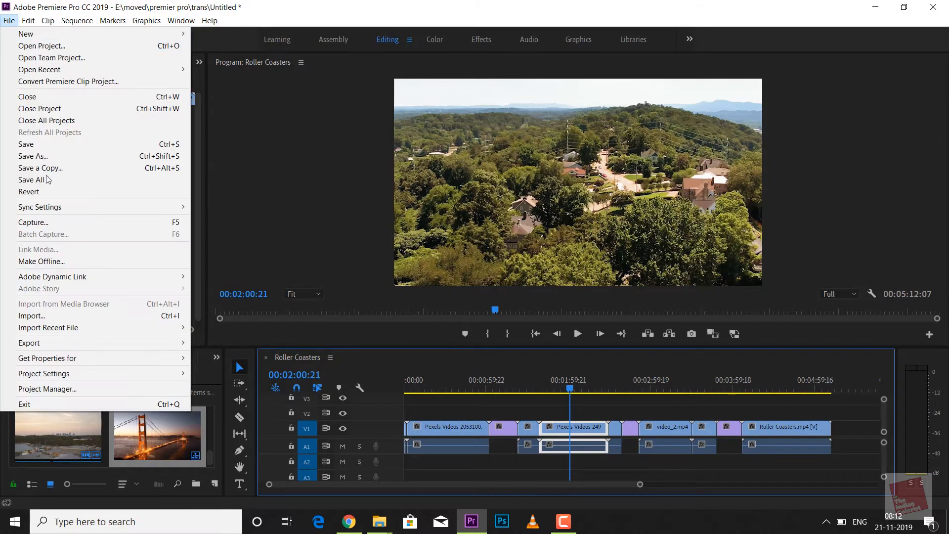
{"action": "mouse_move", "coordinate": [184, 345]}
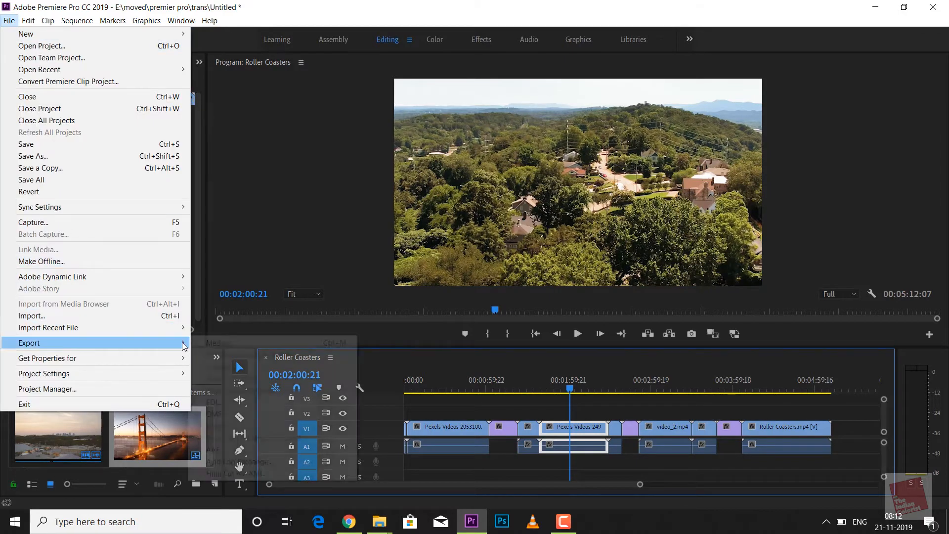
{"action": "left_click", "coordinate": [214, 342]}
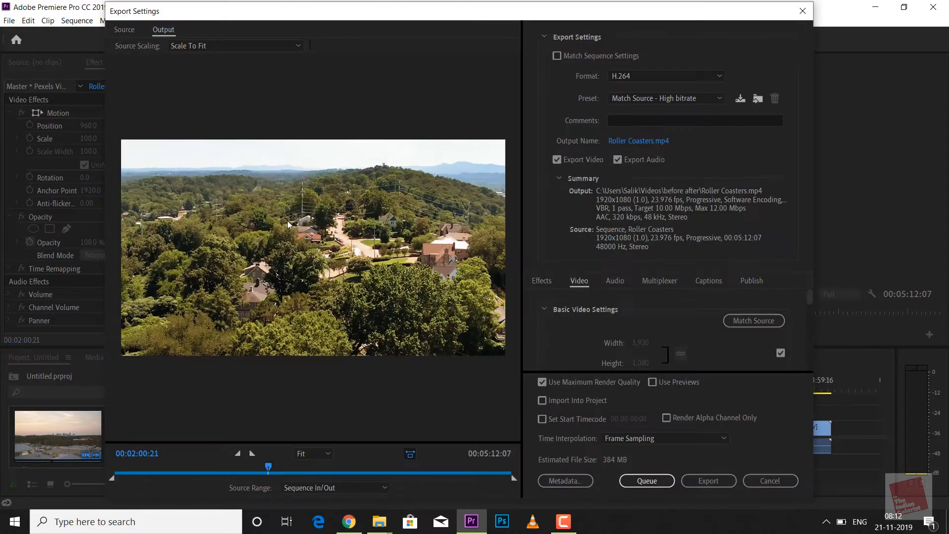
{"action": "left_click", "coordinate": [619, 79]}
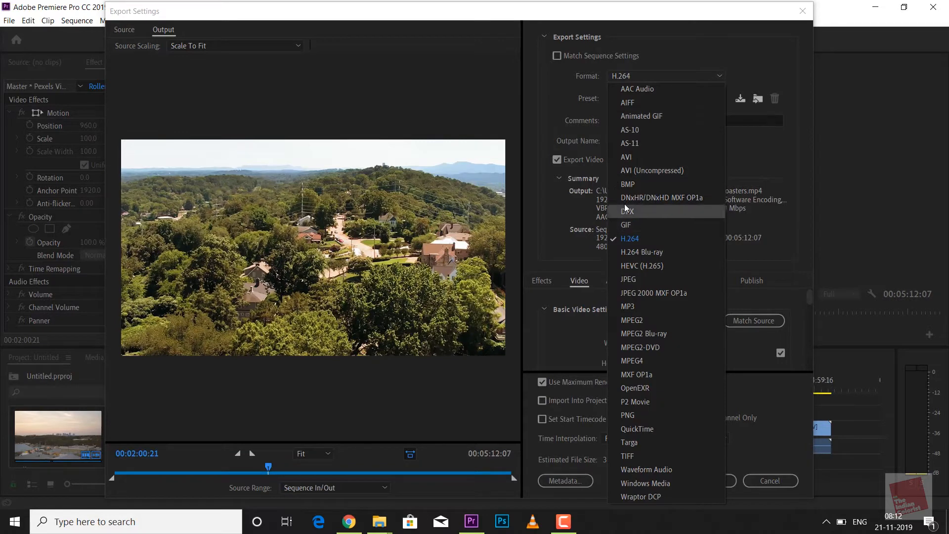
{"action": "key", "text": "Escape"}
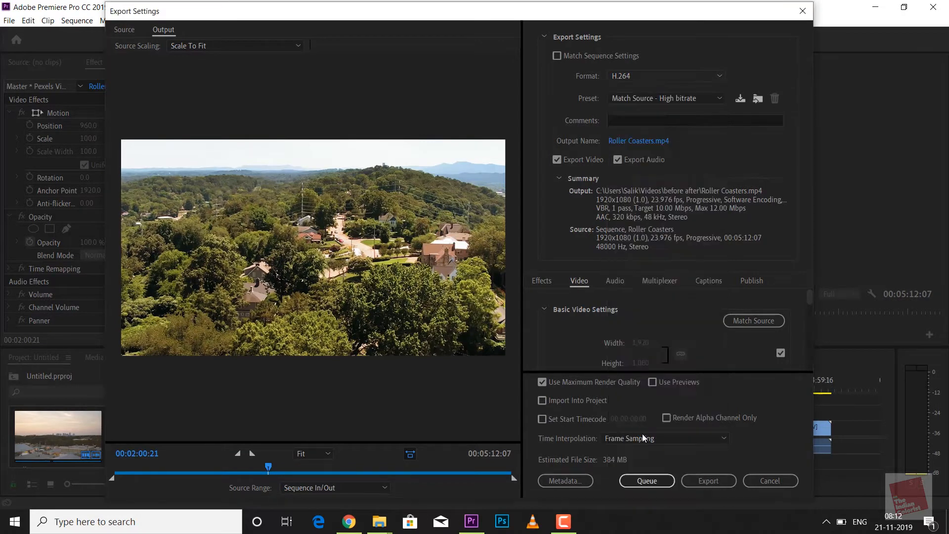
{"action": "left_click", "coordinate": [675, 99]}
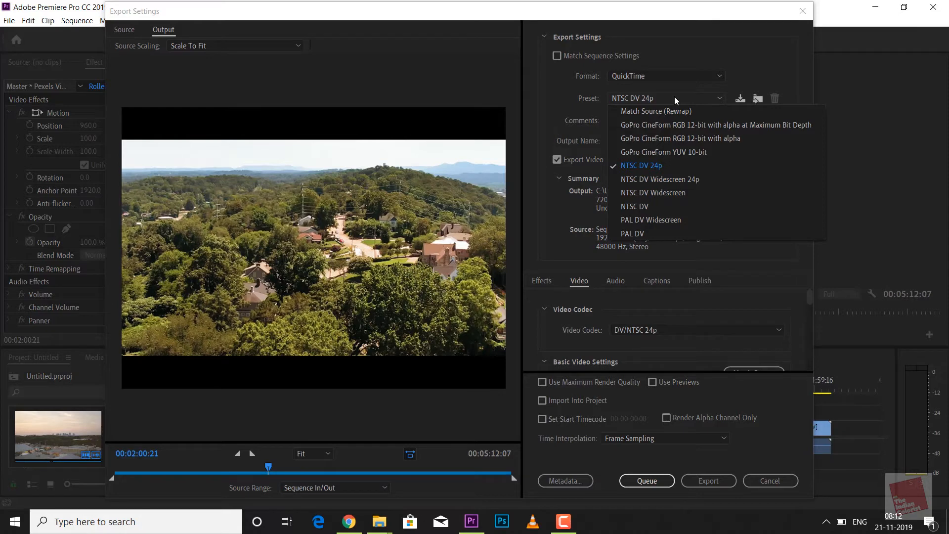
{"action": "left_click", "coordinate": [673, 97]}
{"action": "left_click", "coordinate": [672, 74]}
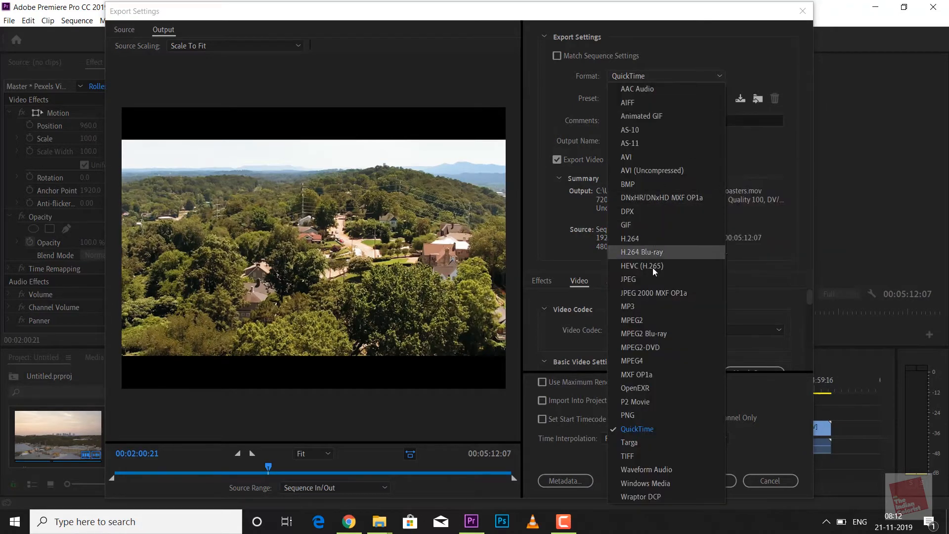
{"action": "left_click", "coordinate": [640, 195]}
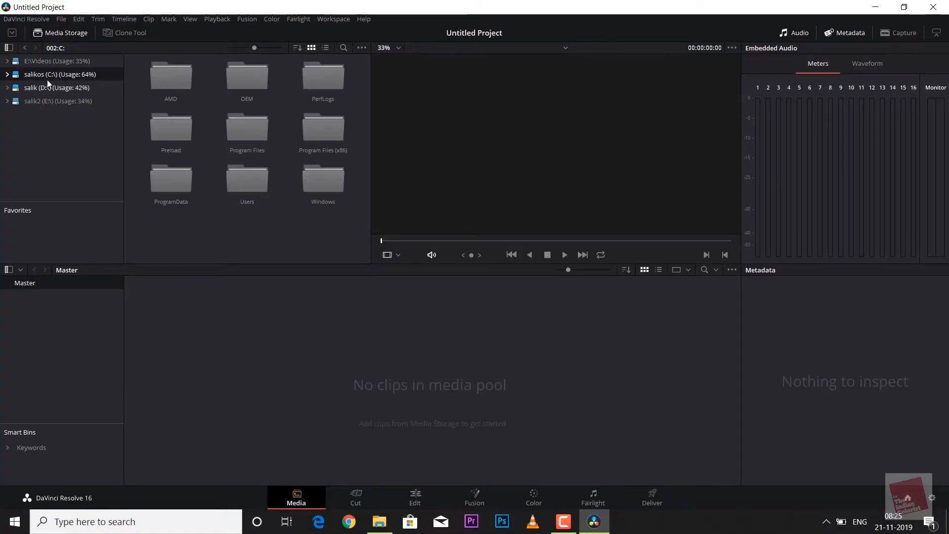
{"action": "left_click", "coordinate": [17, 20]}
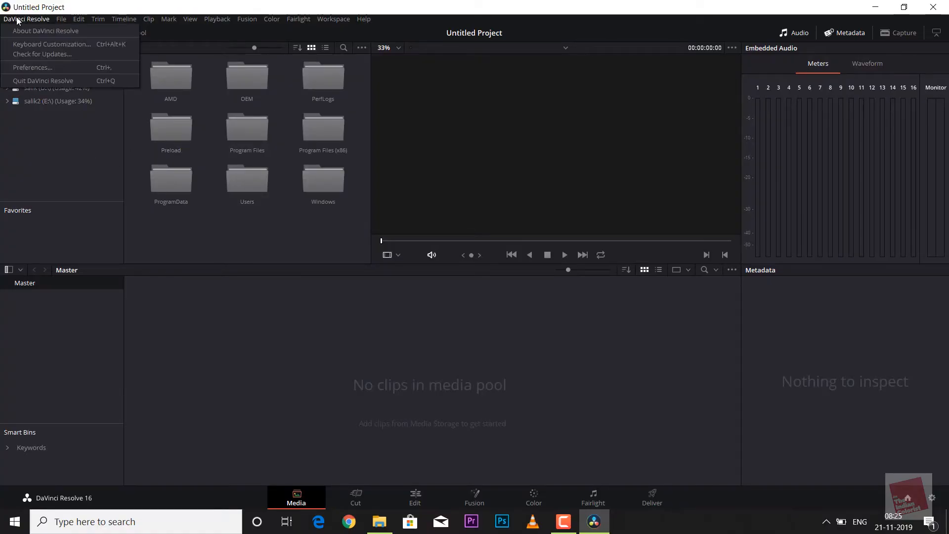
{"action": "left_click", "coordinate": [64, 68]}
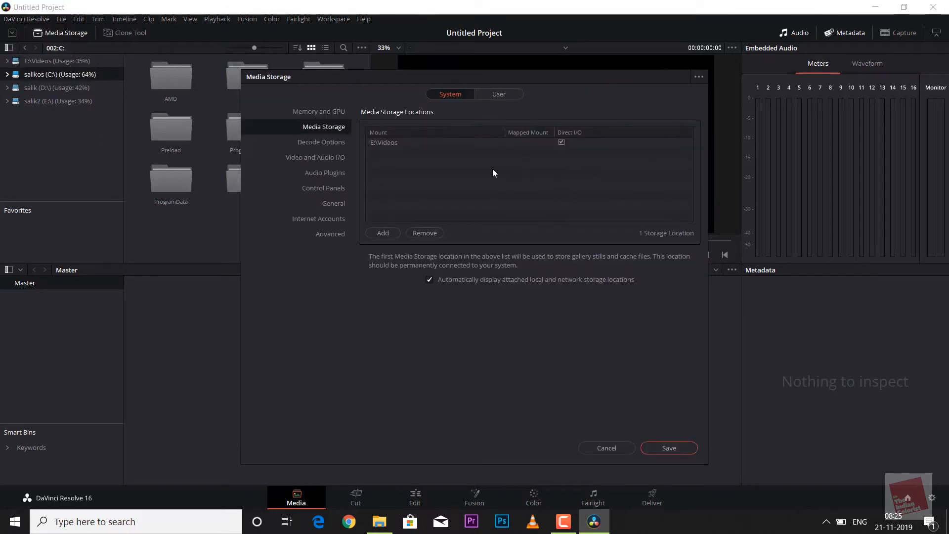
{"action": "left_click", "coordinate": [378, 233]}
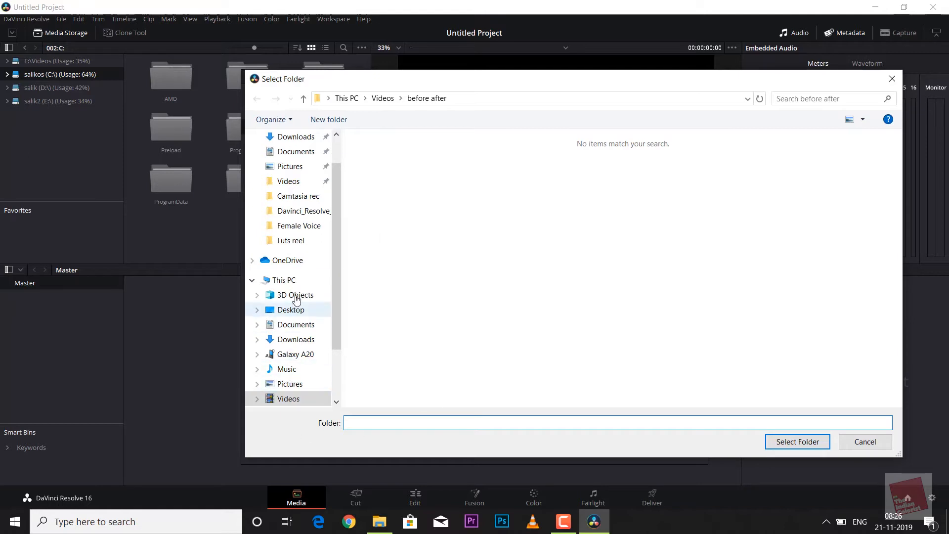
{"action": "left_click", "coordinate": [305, 310]}
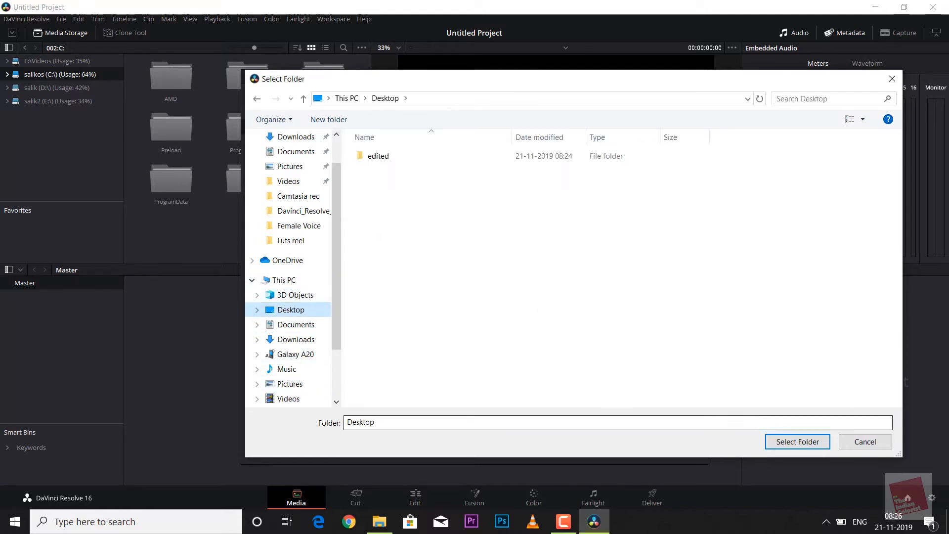
{"action": "left_click", "coordinate": [865, 441]}
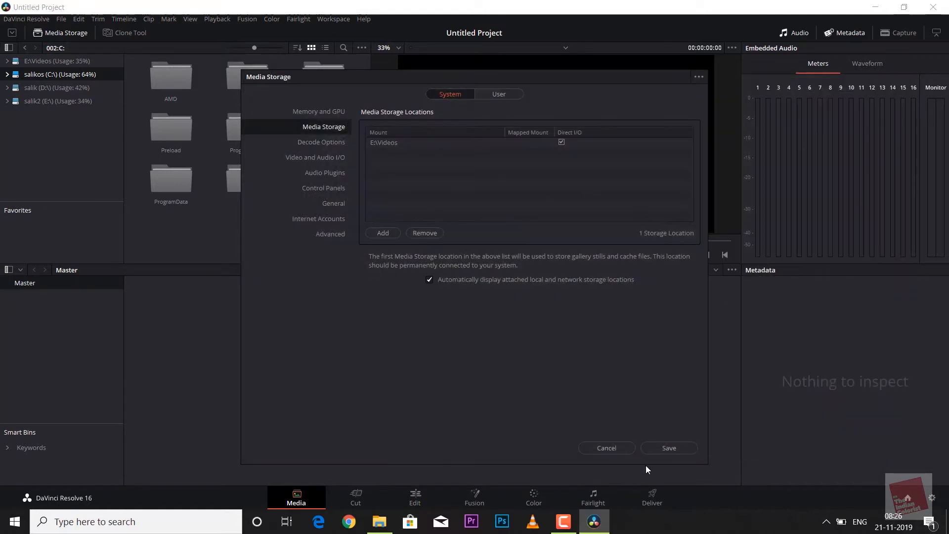
{"action": "left_click", "coordinate": [615, 449]}
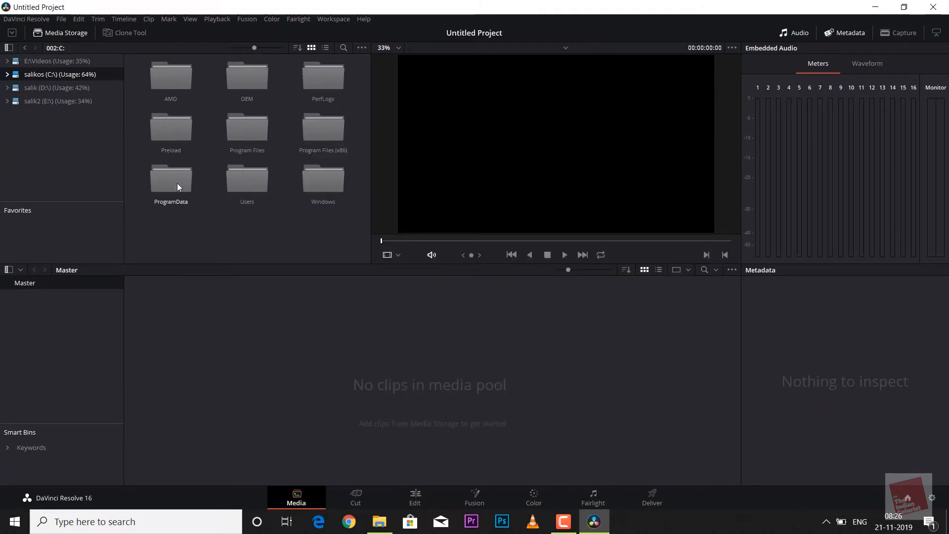
Browse the C: drive's media storage to the edited folder on the user's Desktop.
{"action": "double_click", "coordinate": [238, 184]}
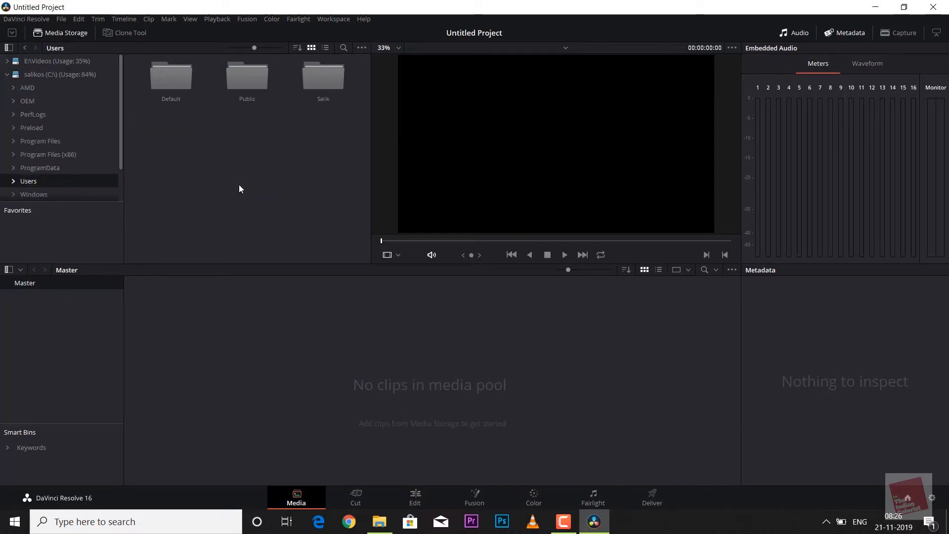
{"action": "double_click", "coordinate": [313, 87]}
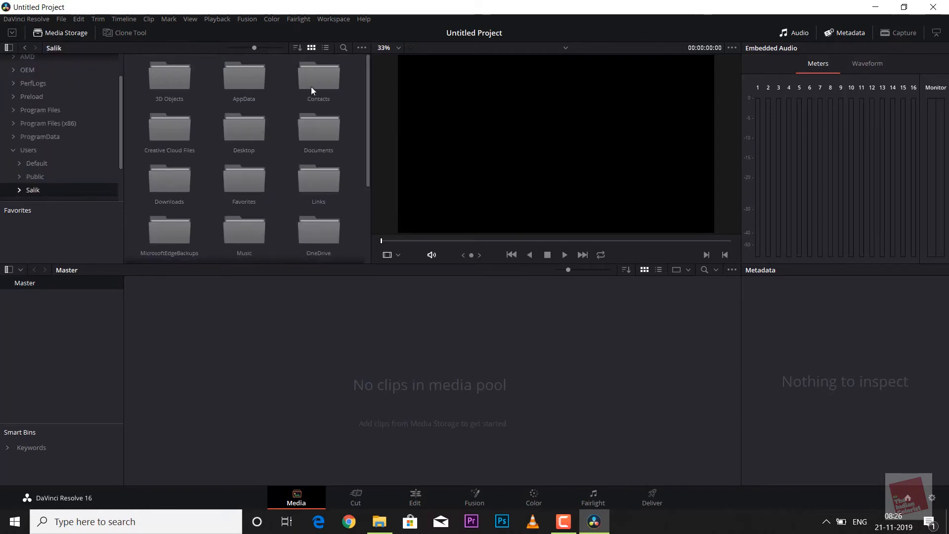
{"action": "double_click", "coordinate": [239, 121]}
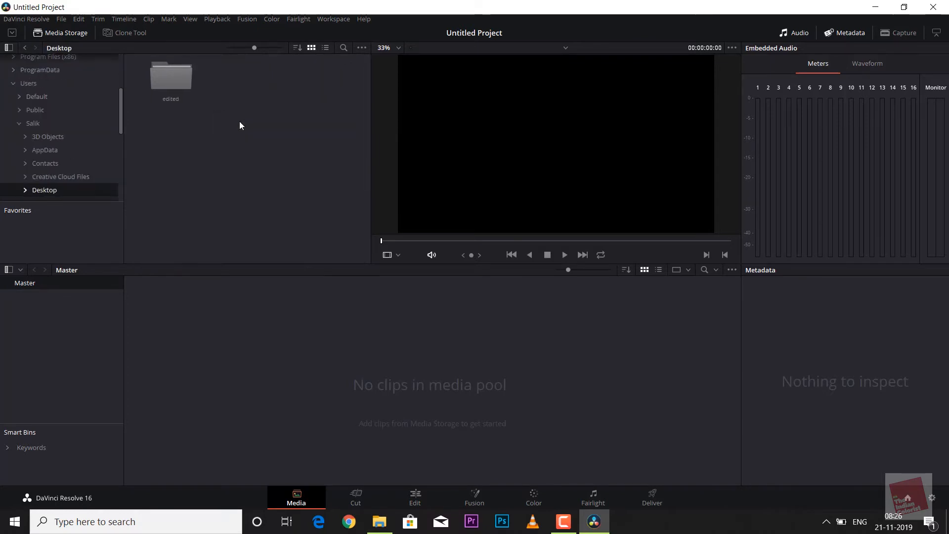
{"action": "double_click", "coordinate": [173, 81]}
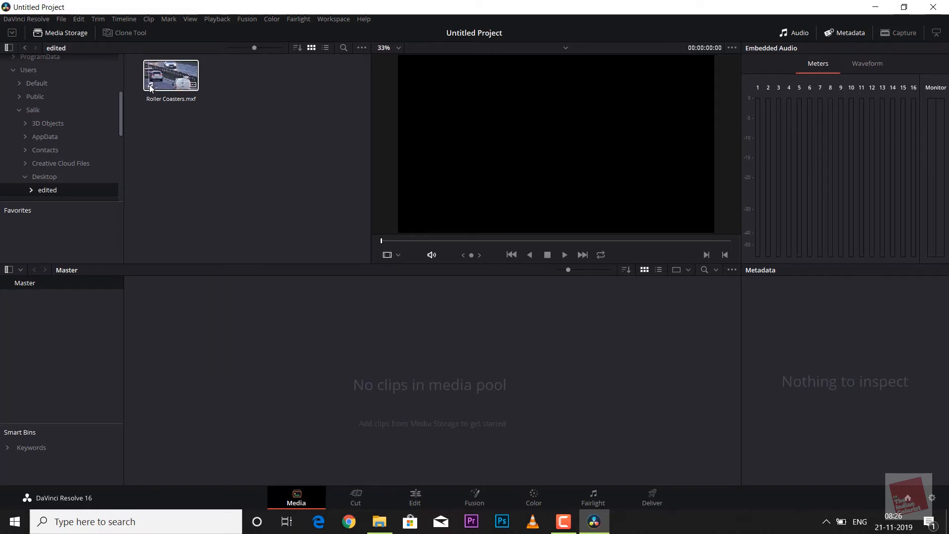
Open Roller Coasters.mxf in Scene Cut Detection and run the automatic scene detection.
{"action": "right_click", "coordinate": [184, 79]}
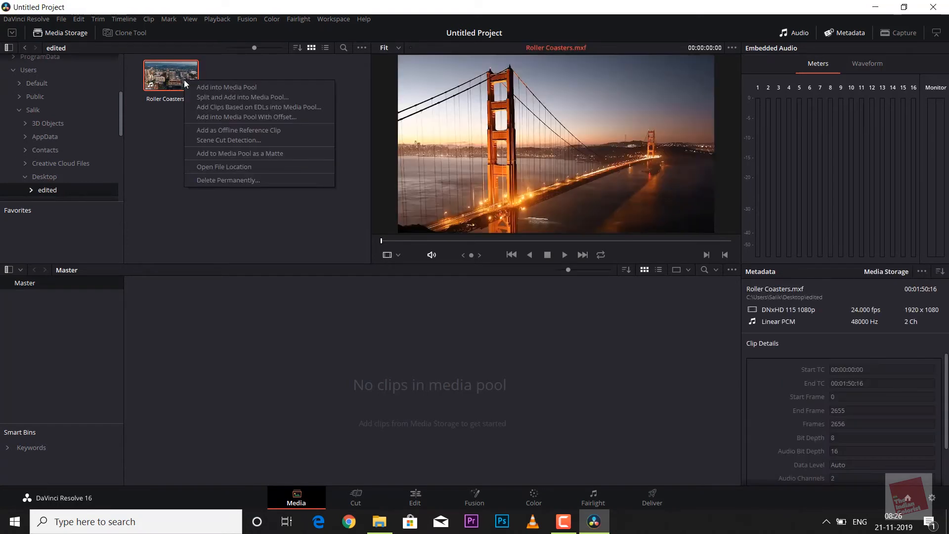
{"action": "left_click", "coordinate": [212, 140]}
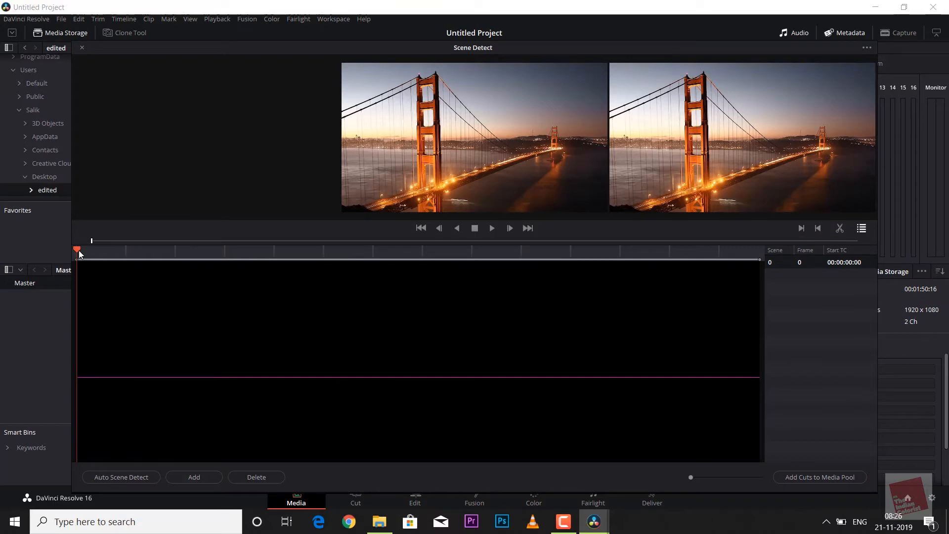
{"action": "left_click_drag", "start_coordinate": [78, 250], "coordinate": [639, 250]}
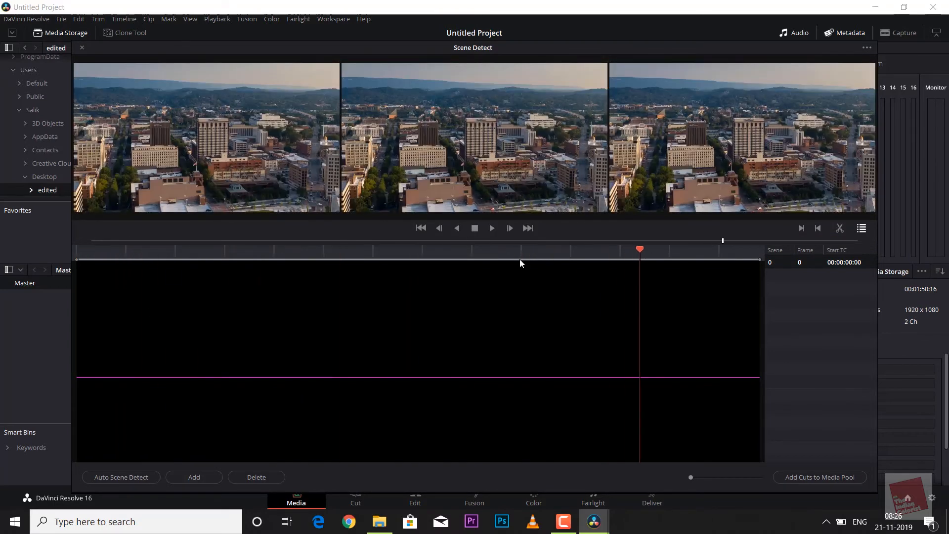
{"action": "left_click_drag", "start_coordinate": [520, 260], "coordinate": [1, 271]}
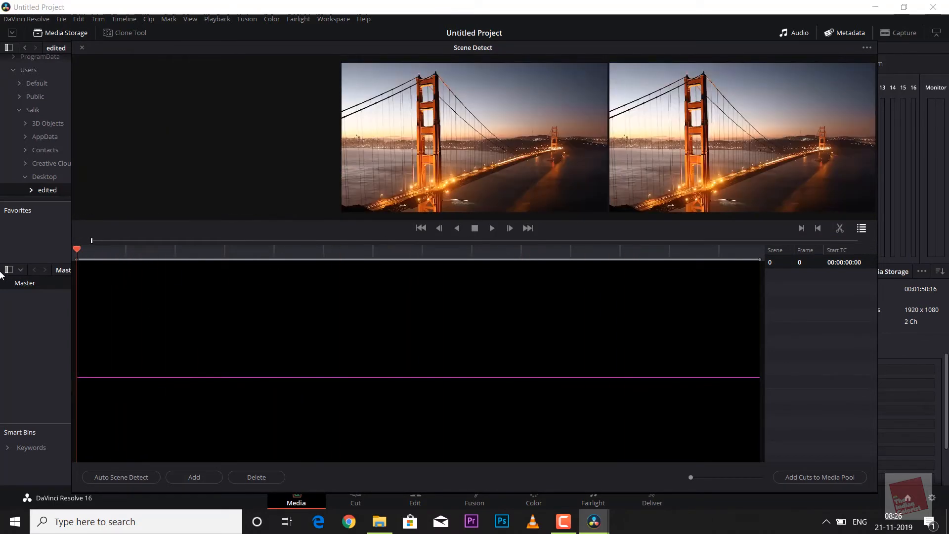
{"action": "left_click", "coordinate": [105, 476]}
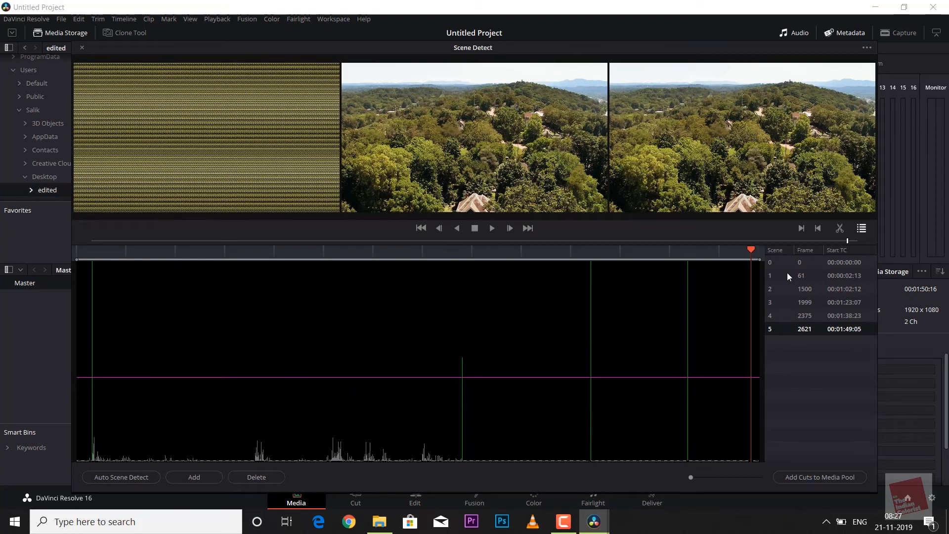
Check the detected cuts along the clip and set the detection threshold just below the peak at frame 1500.
{"action": "left_click_drag", "start_coordinate": [92, 244], "coordinate": [466, 310]}
{"action": "left_click", "coordinate": [88, 249]}
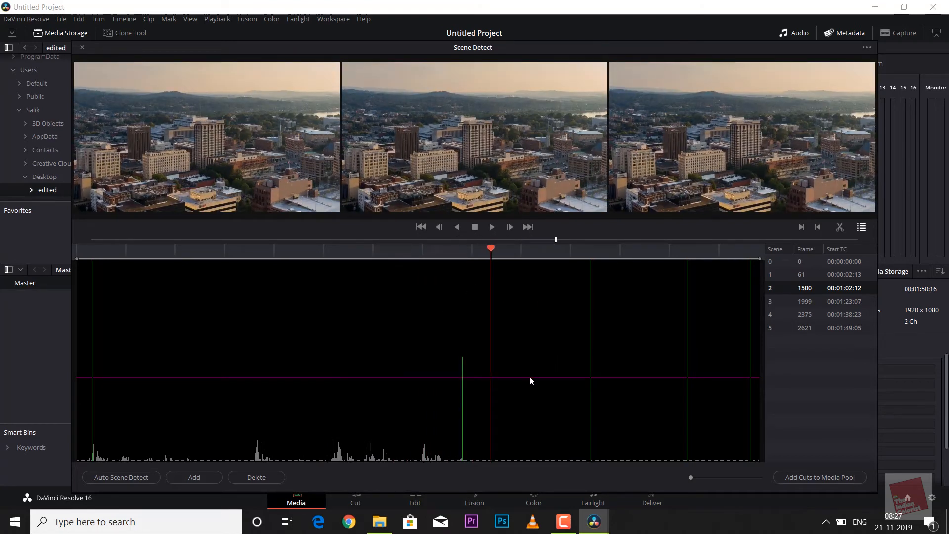
{"action": "left_click_drag", "start_coordinate": [530, 375], "coordinate": [532, 342]}
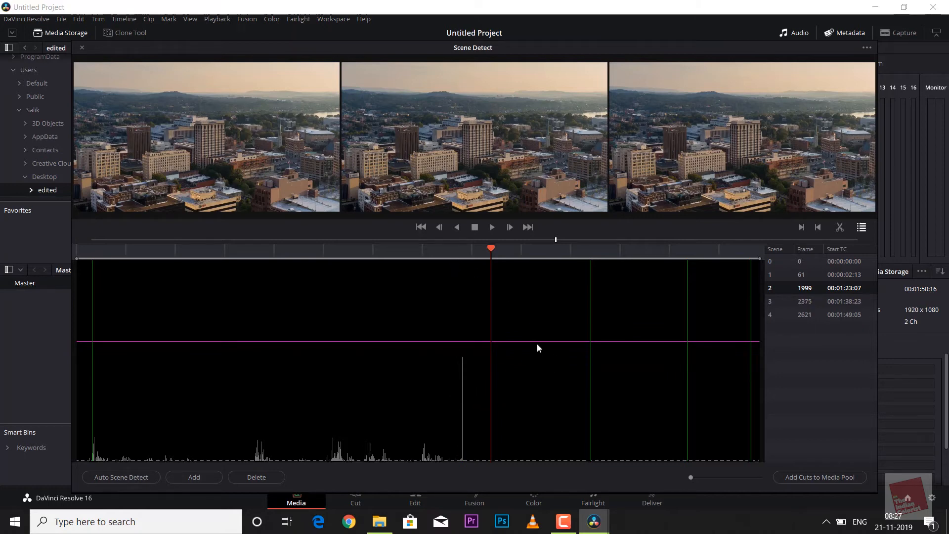
{"action": "left_click_drag", "start_coordinate": [537, 342], "coordinate": [544, 370]}
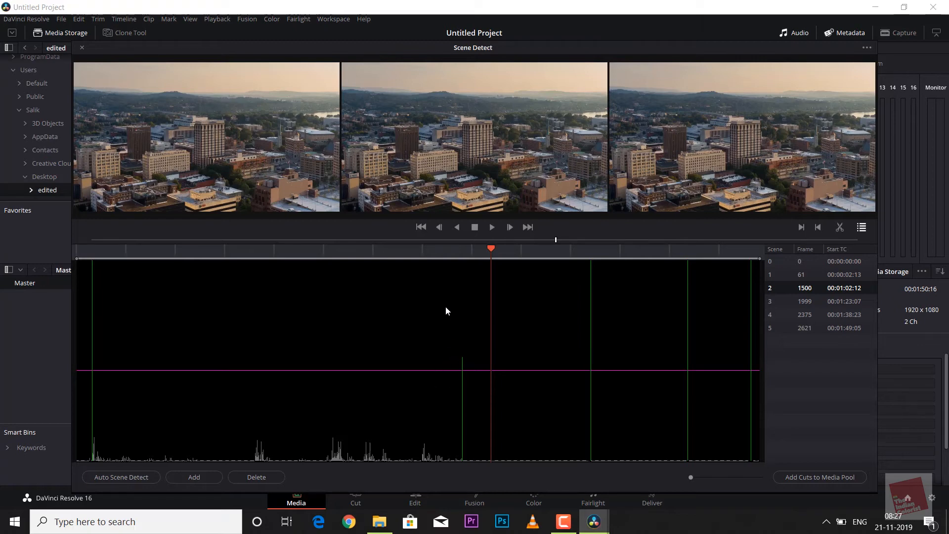
Review the footage around the frame 1500 cut and play through the low peaks before it to check for missed scene changes.
{"action": "left_click", "coordinate": [445, 258]}
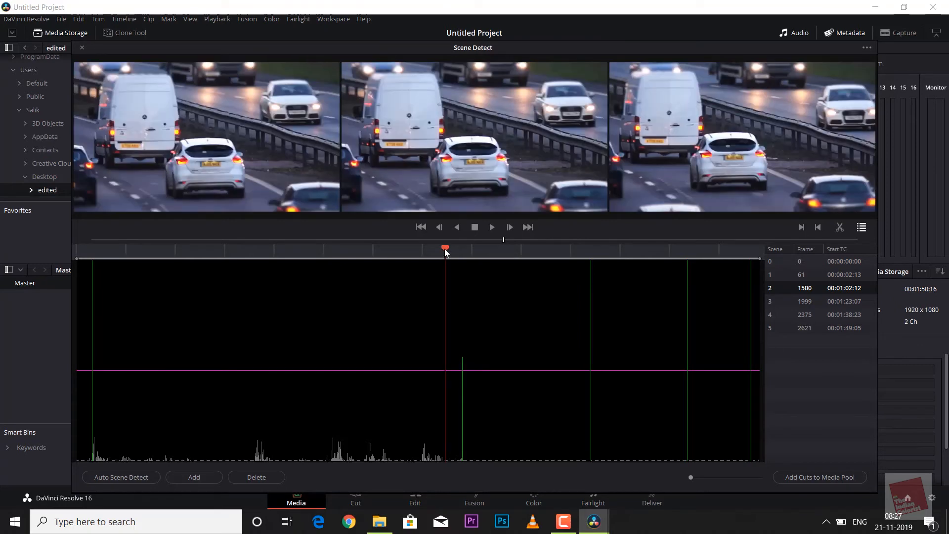
{"action": "left_click_drag", "start_coordinate": [446, 252], "coordinate": [478, 252]}
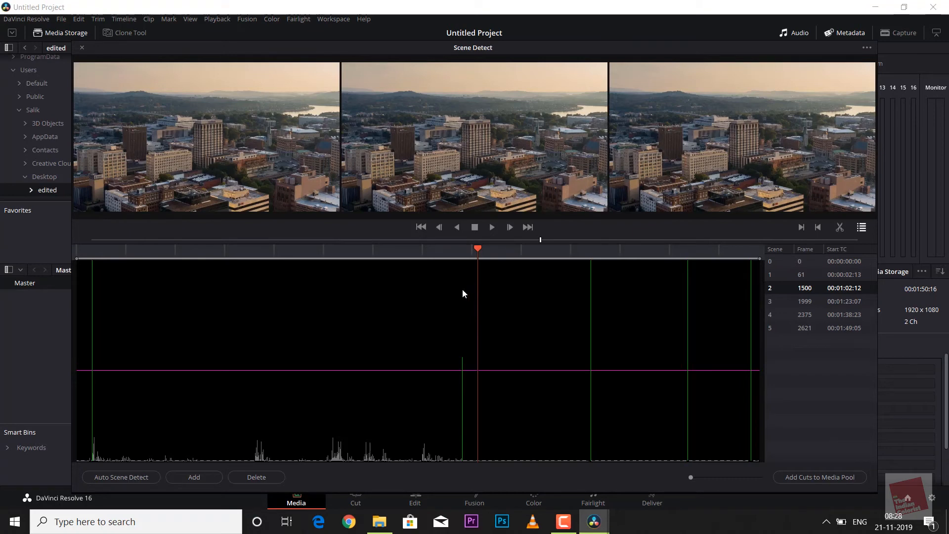
{"action": "left_click_drag", "start_coordinate": [479, 250], "coordinate": [332, 300]}
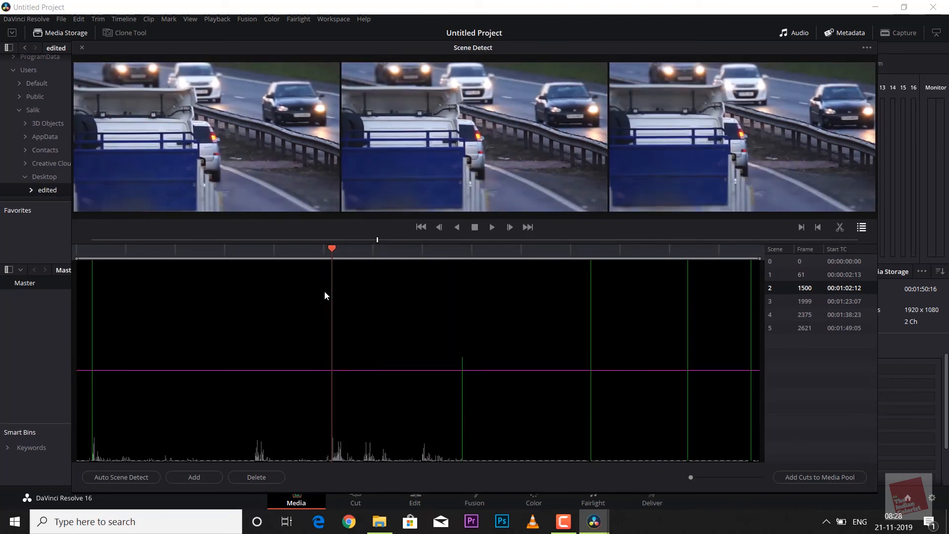
{"action": "key", "text": "space"}
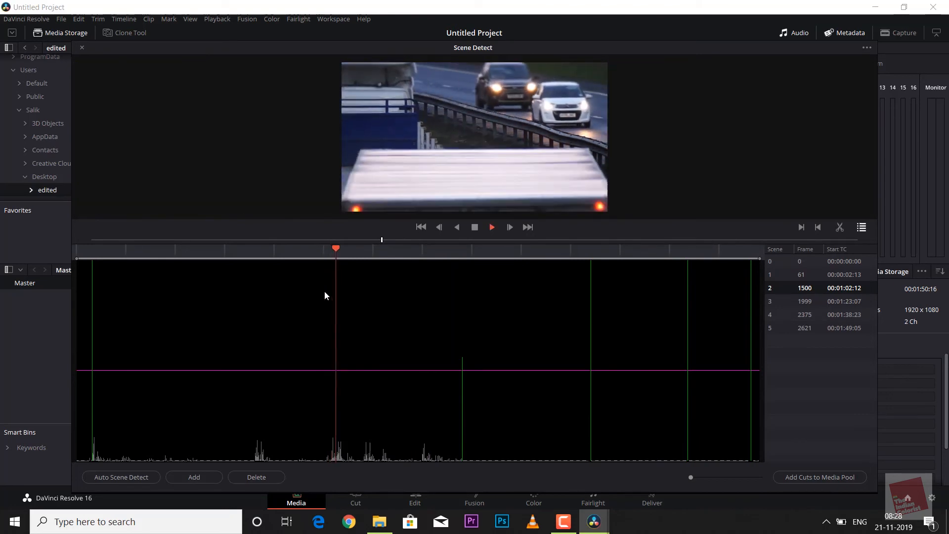
{"action": "key", "text": "space"}
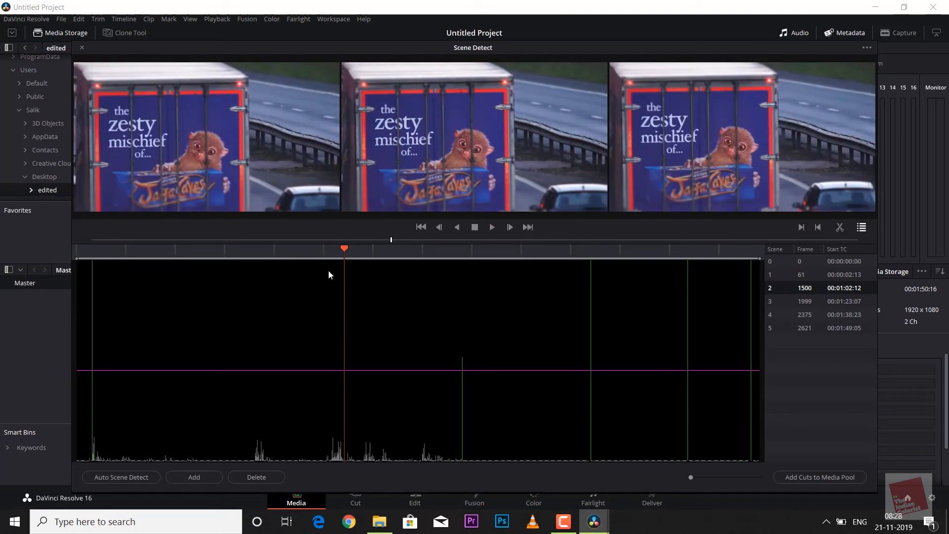
{"action": "mouse_move", "coordinate": [345, 253]}
{"action": "left_mouse_down"}
{"action": "mouse_move", "coordinate": [321, 249]}
{"action": "mouse_move", "coordinate": [354, 250]}
{"action": "left_mouse_up"}
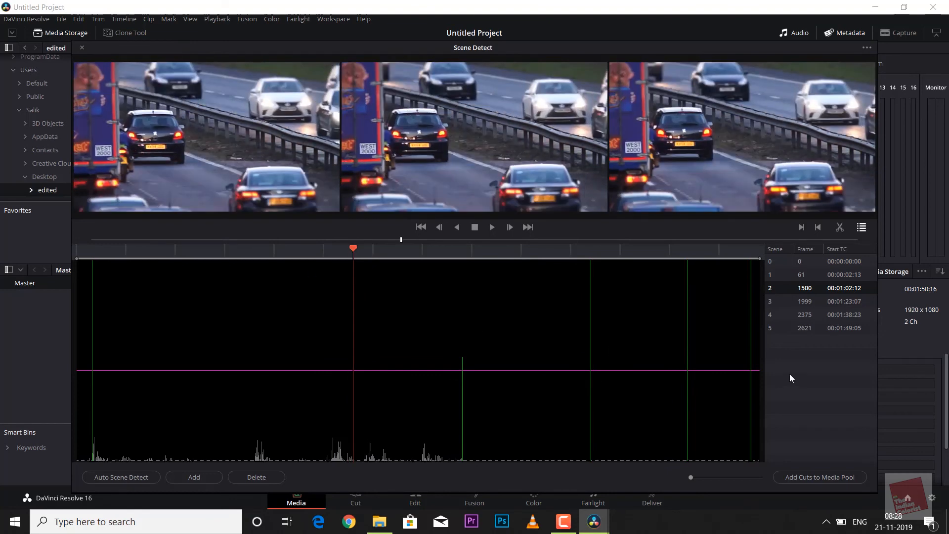
Add the detected cuts to the media pool and close Scene Detect.
{"action": "left_click", "coordinate": [826, 477]}
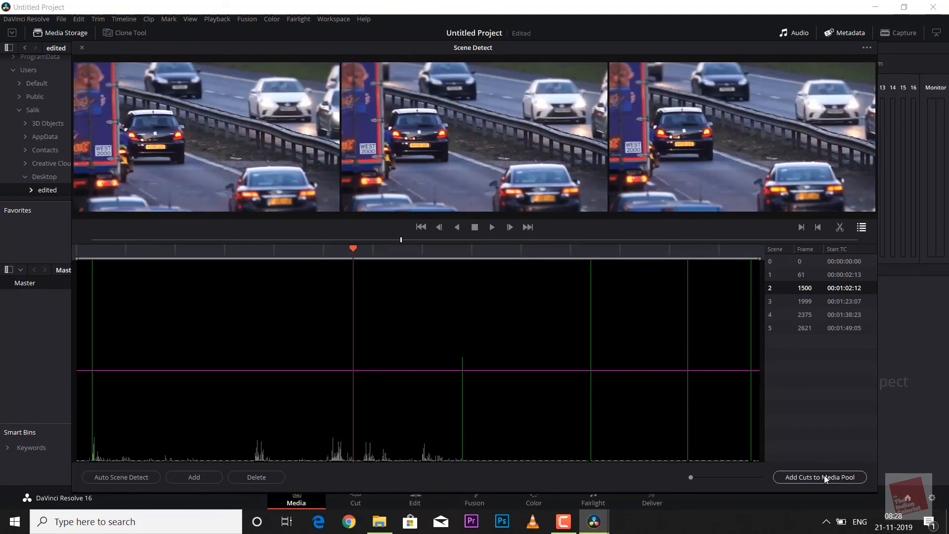
{"action": "left_click", "coordinate": [81, 49]}
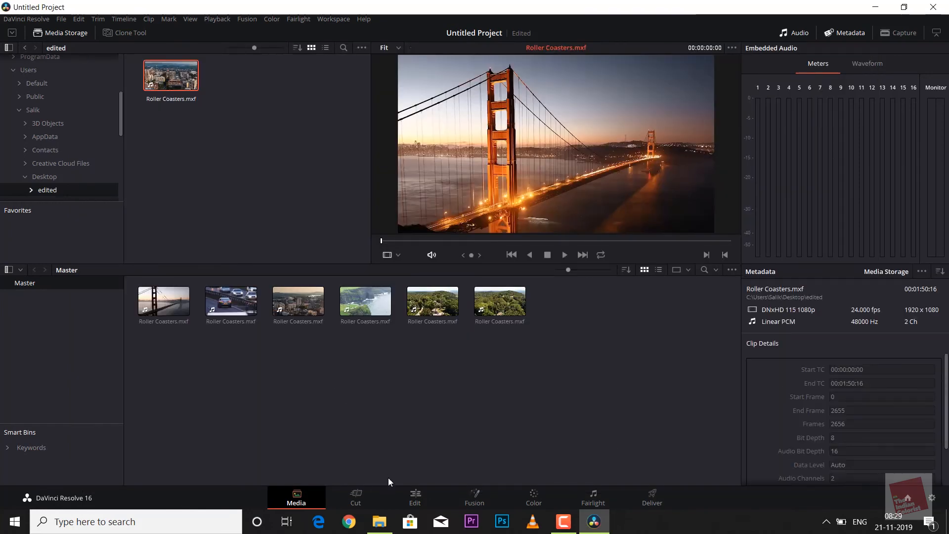
Switch to the Edit workspace and place all six Roller Coasters.mxf clips from the Master bin on a new timeline.
{"action": "left_click", "coordinate": [413, 502]}
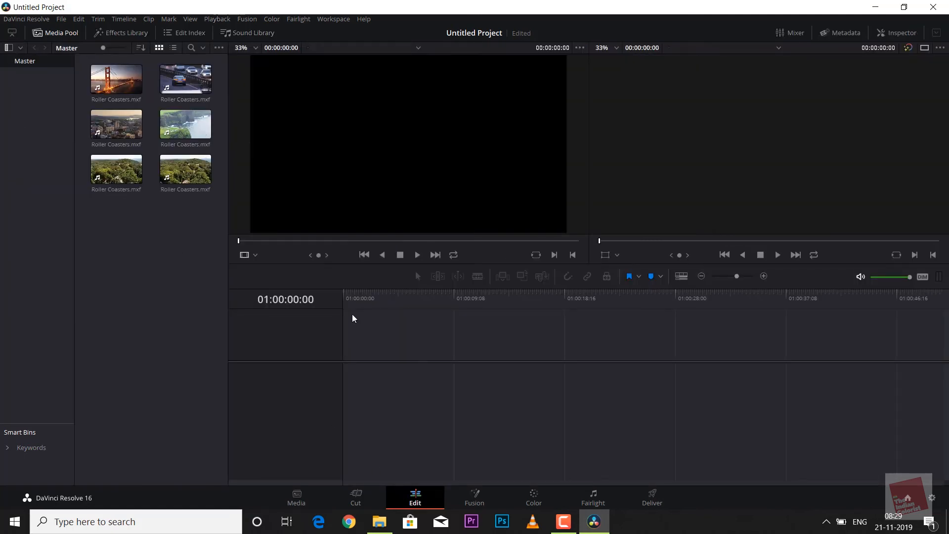
{"action": "left_click", "coordinate": [123, 18]}
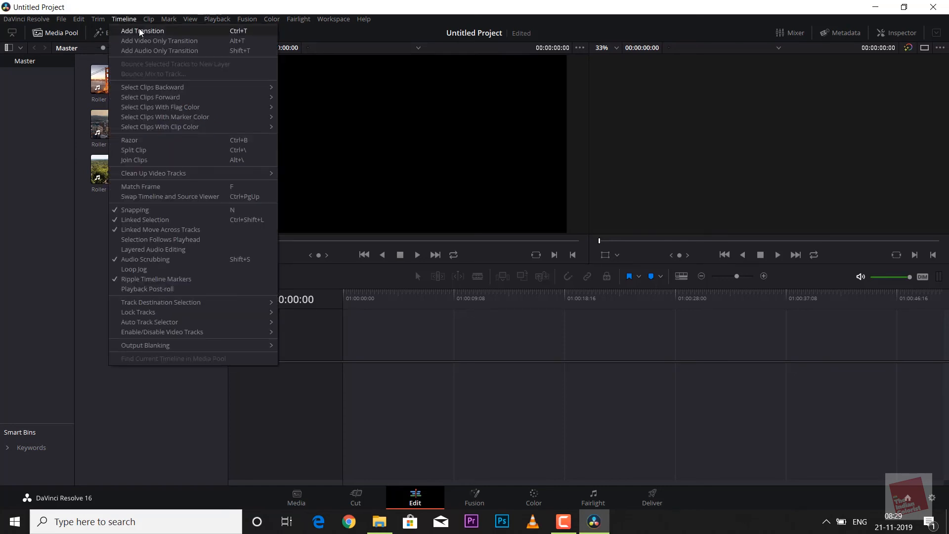
{"action": "left_click", "coordinate": [88, 315]}
{"action": "left_click_drag", "start_coordinate": [96, 286], "coordinate": [217, 62]}
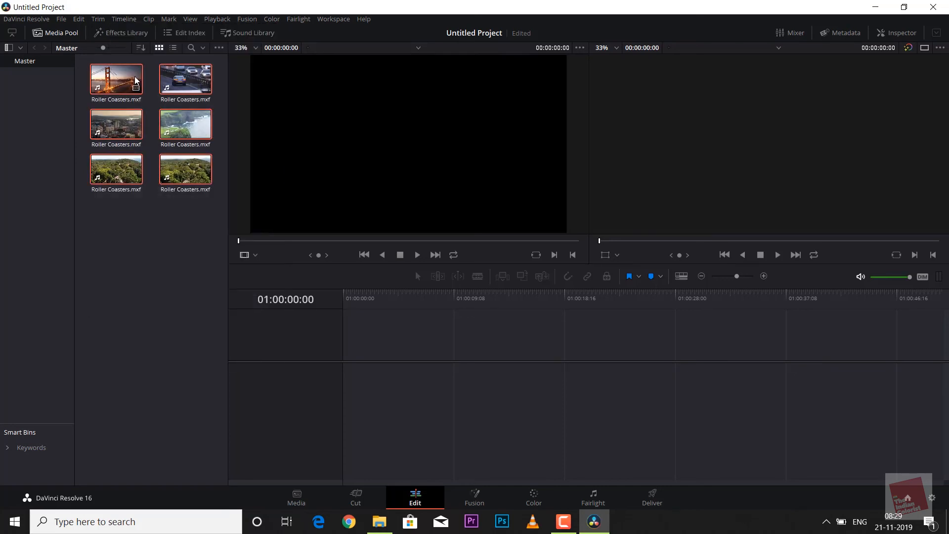
{"action": "left_click_drag", "start_coordinate": [116, 79], "coordinate": [366, 366]}
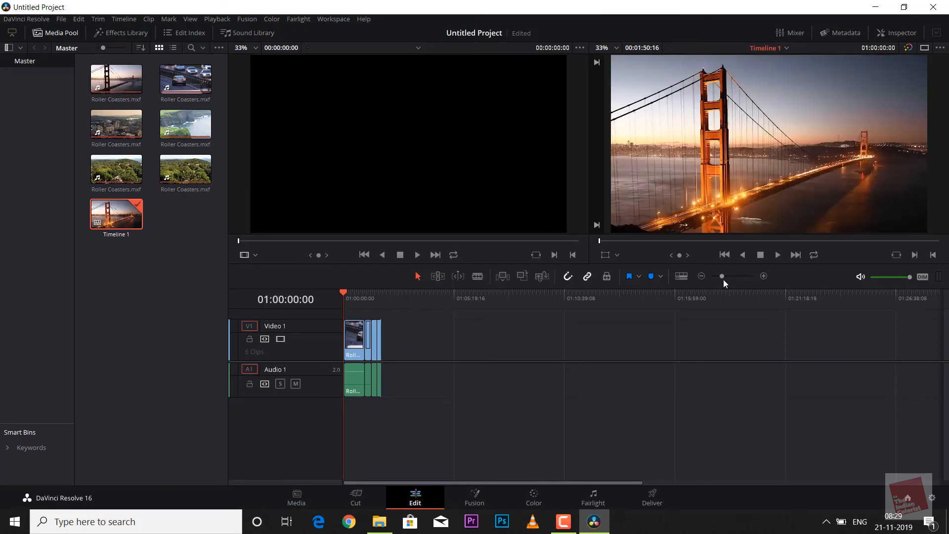
{"action": "left_click_drag", "start_coordinate": [723, 280], "coordinate": [731, 277]}
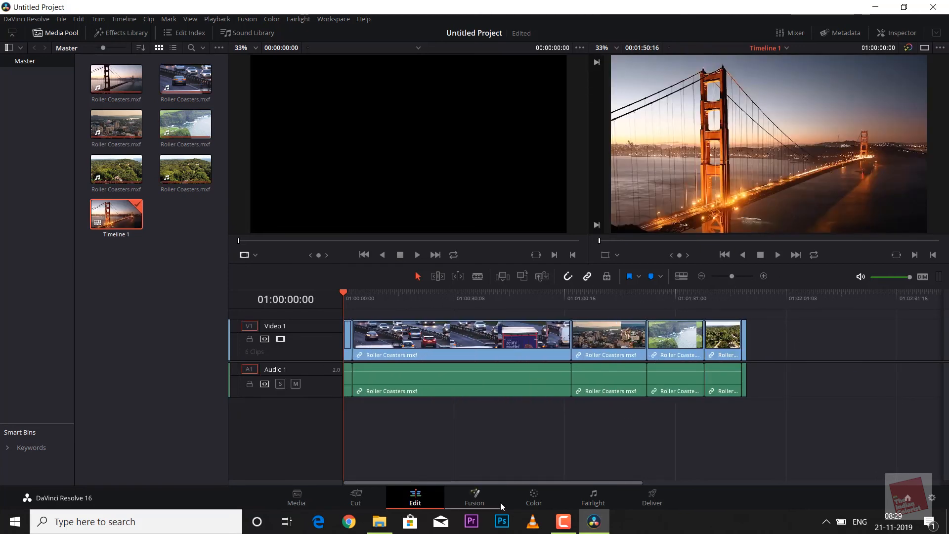
Switch to the Color workspace and show the thumbnails of the timeline's clips.
{"action": "left_click", "coordinate": [534, 496]}
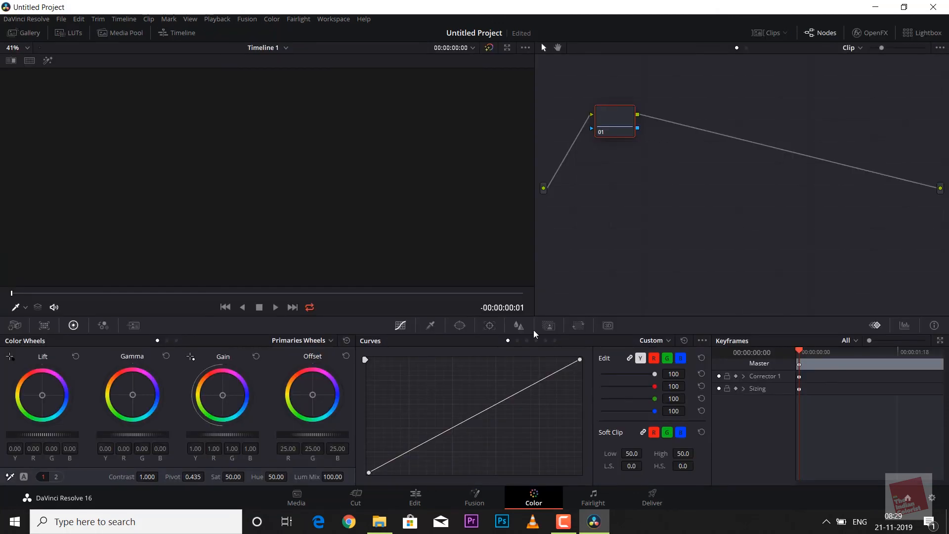
{"action": "left_click", "coordinate": [767, 33]}
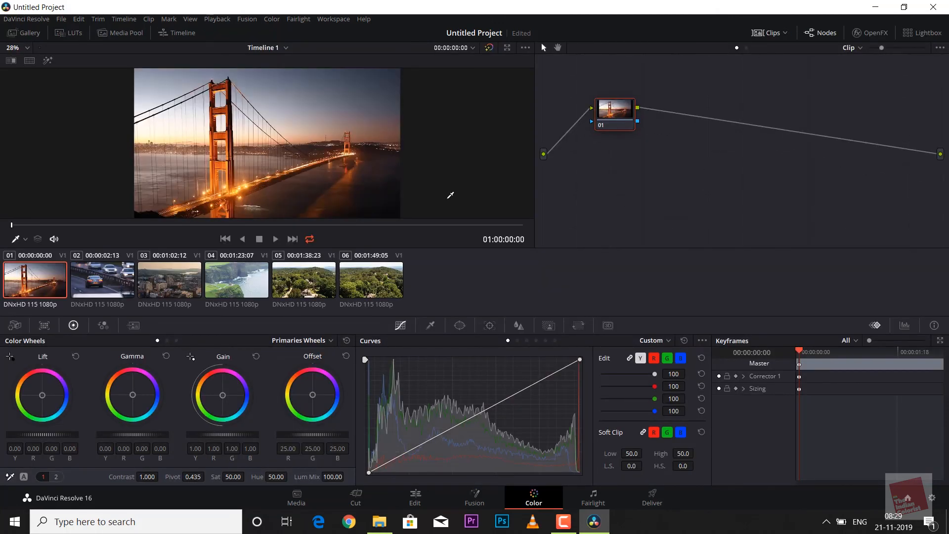